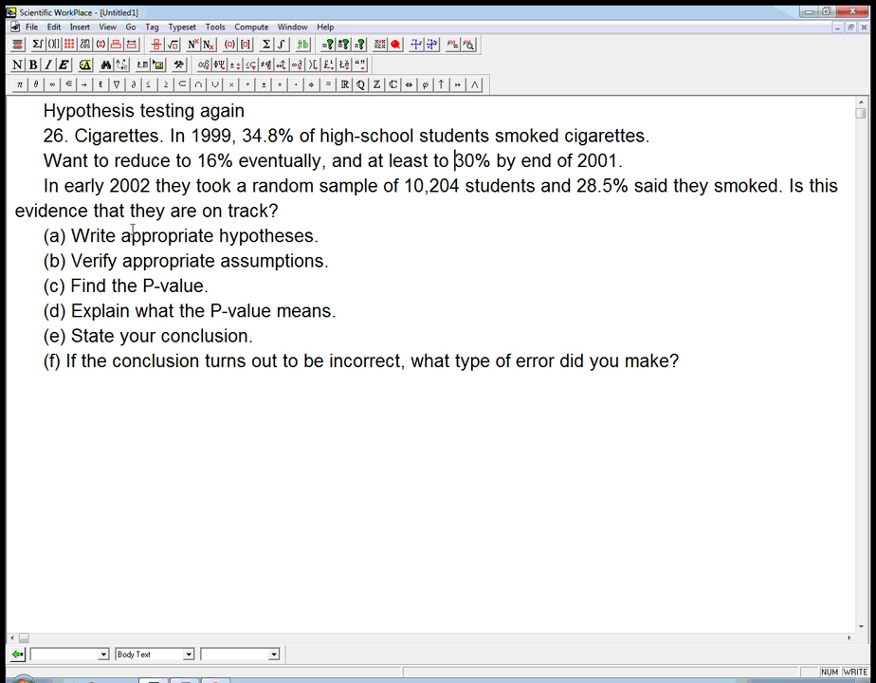
On a new line under part (a), write the null hypothesis H₀: p = 0.30 in math
{"action": "left_click", "coordinate": [329, 231]}
{"action": "key", "text": "Return"}
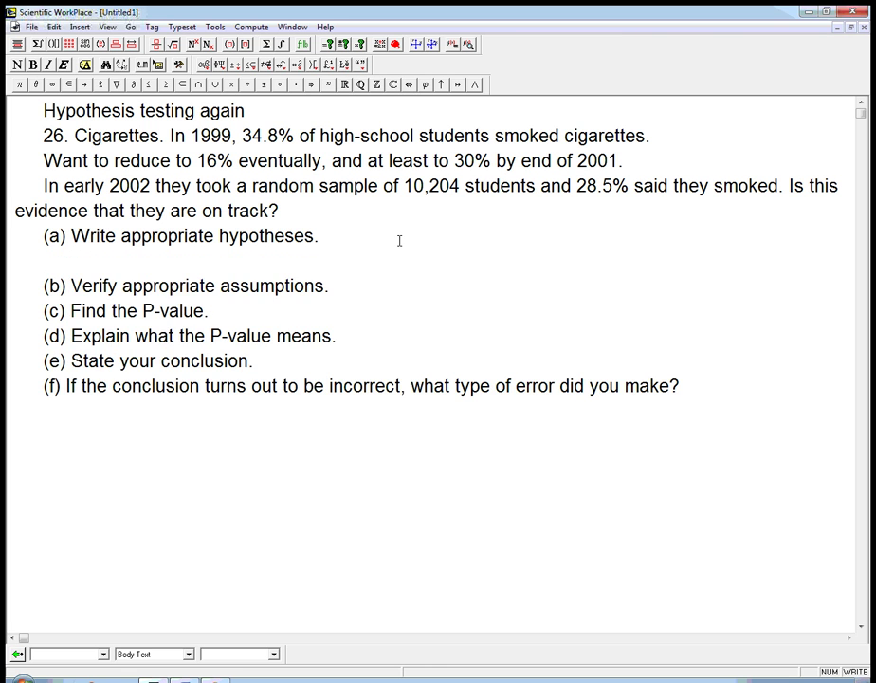
{"action": "left_click_drag", "start_coordinate": [454, 161], "coordinate": [490, 165]}
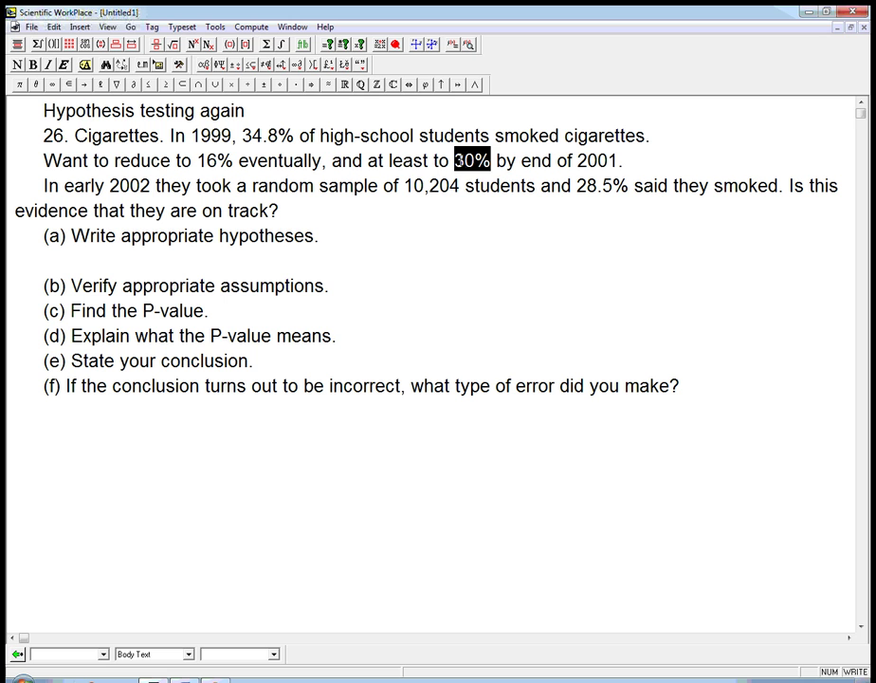
{"action": "left_click", "coordinate": [280, 269]}
{"action": "type", "text": "H"}
{"action": "key", "text": "BackSpace"}
{"action": "key", "text": "ctrl+m"}
{"action": "type", "text": "H"}
{"action": "key", "text": "ctrl+l"}
{"action": "type", "text": "0: "}
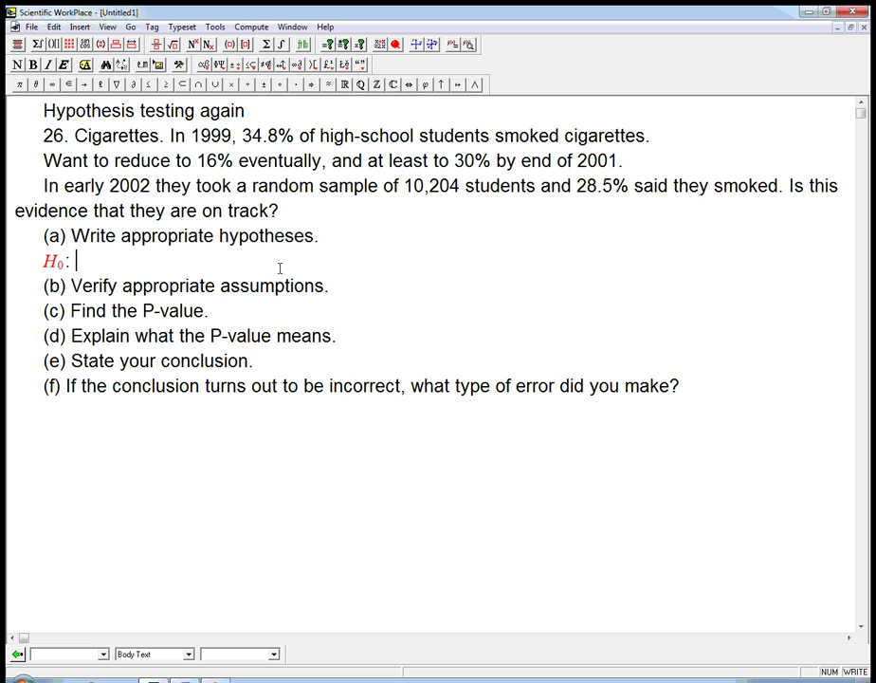
{"action": "type", "text": "p = 0.30"}
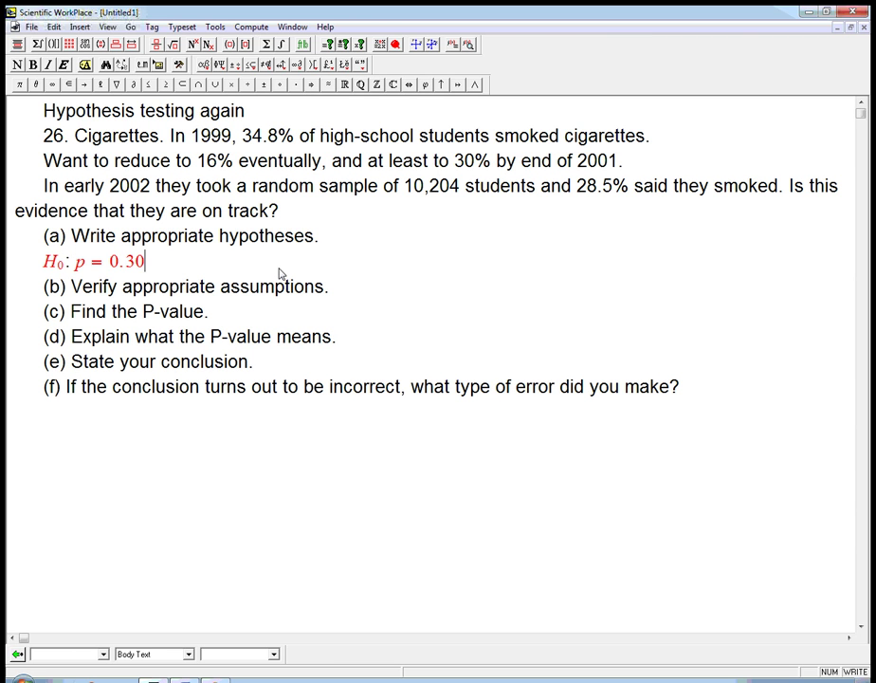
Add the alternative hypothesis H_A: p < 0.30 on the next line
{"action": "key", "text": "Return"}
{"action": "type", "text": "H"}
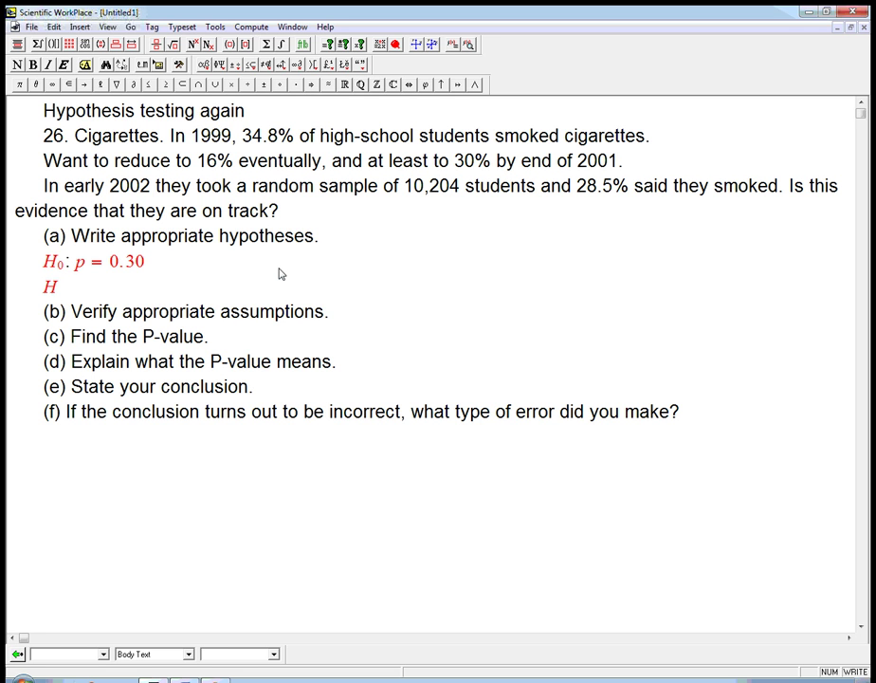
{"action": "type", "text": "A"}
{"action": "key", "text": "space"}
{"action": "type", "text": ": p"}
{"action": "key", "text": "BackSpace"}
{"action": "type", "text": "p < 0.30"}
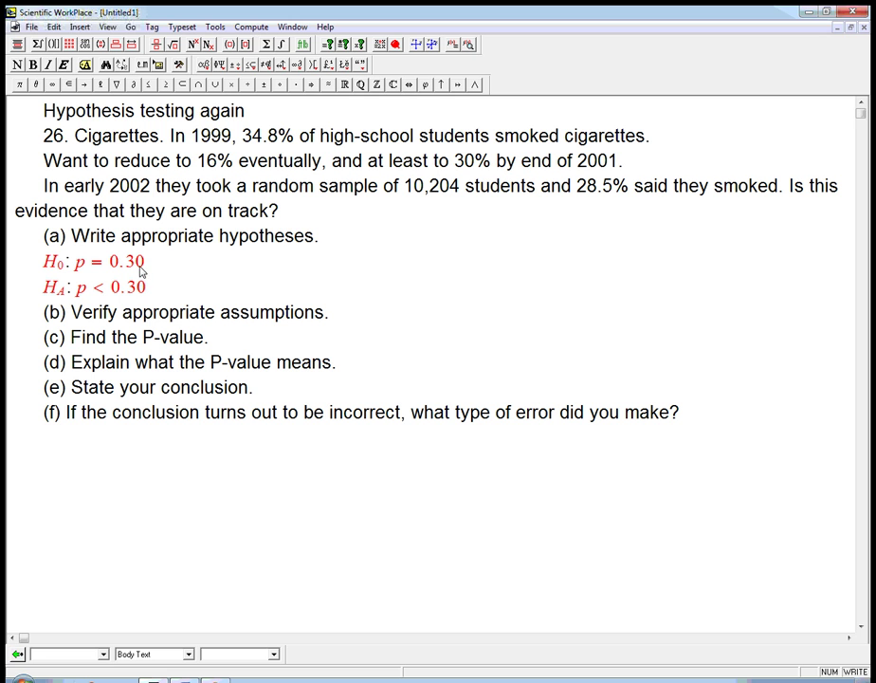
{"action": "left_click", "coordinate": [343, 320]}
Start the assumptions line under part (b): 'Randomization: Yes. Independence: OK.'
{"action": "key", "text": "Return"}
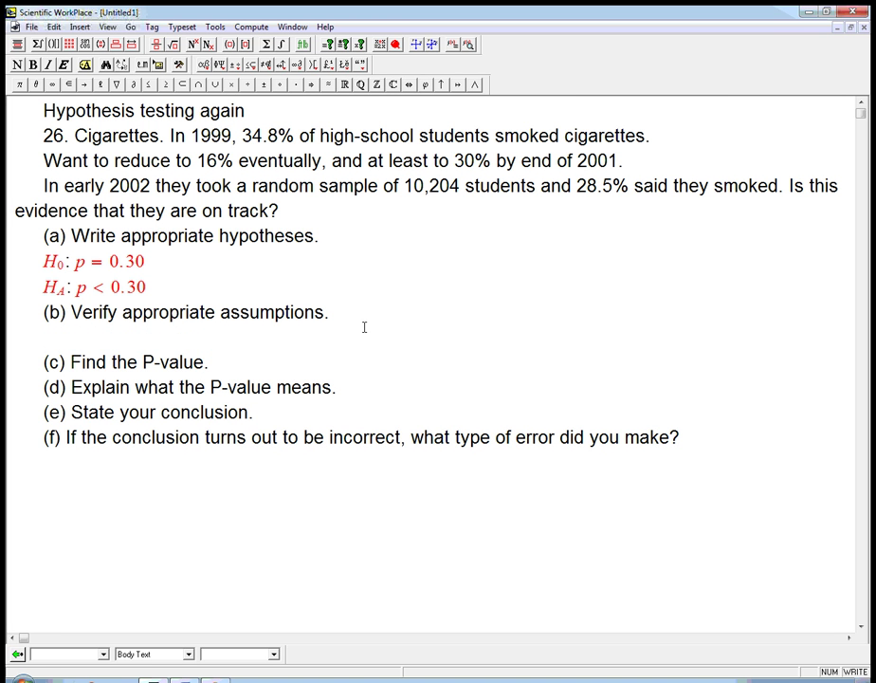
{"action": "type", "text": "Randomiza"}
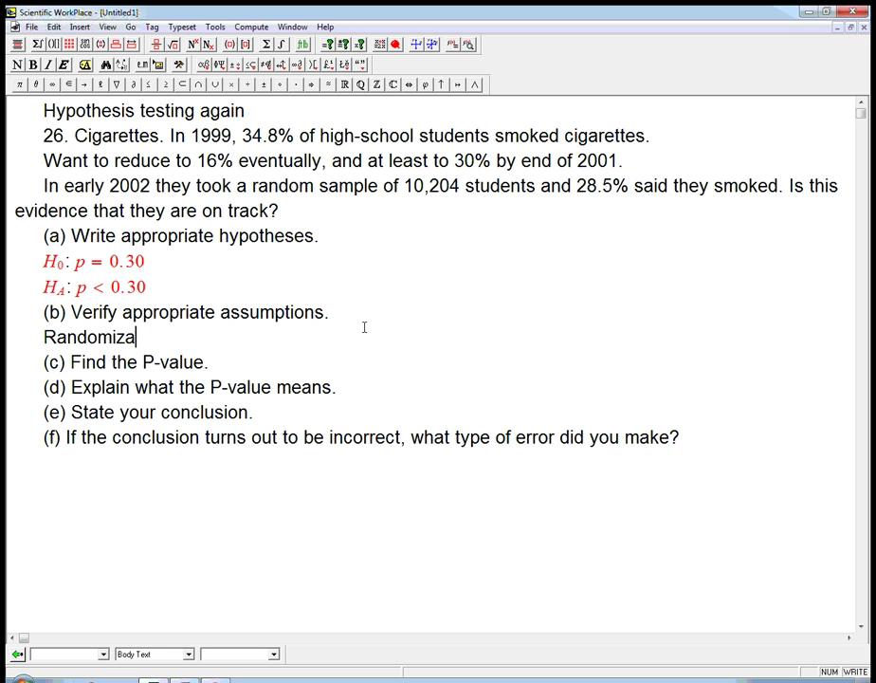
{"action": "type", "text": "tionL"}
{"action": "key", "text": "BackSpace"}
{"action": "type", "text": ": Yes. "}
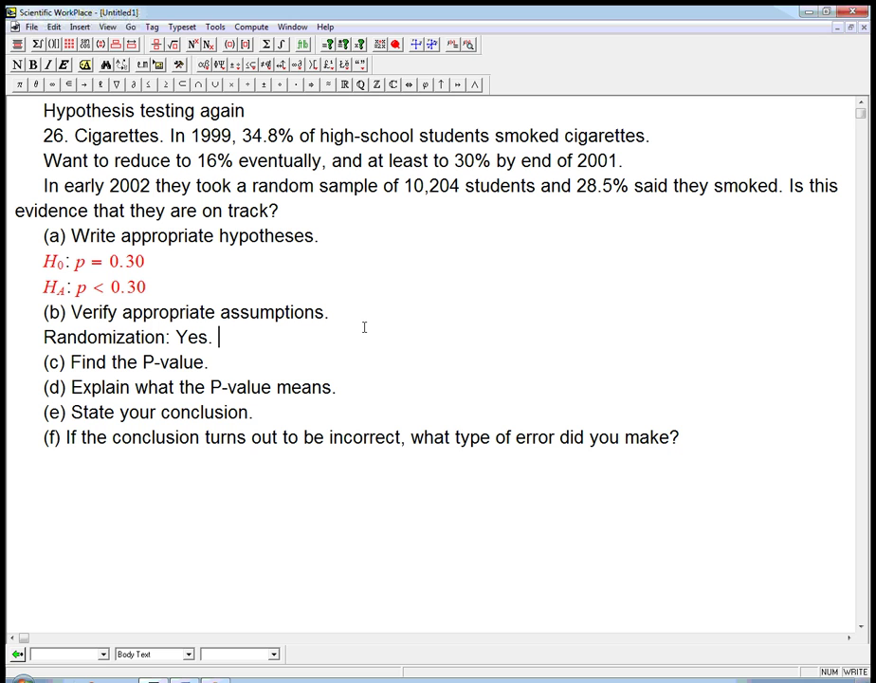
{"action": "type", "text": "Indep"}
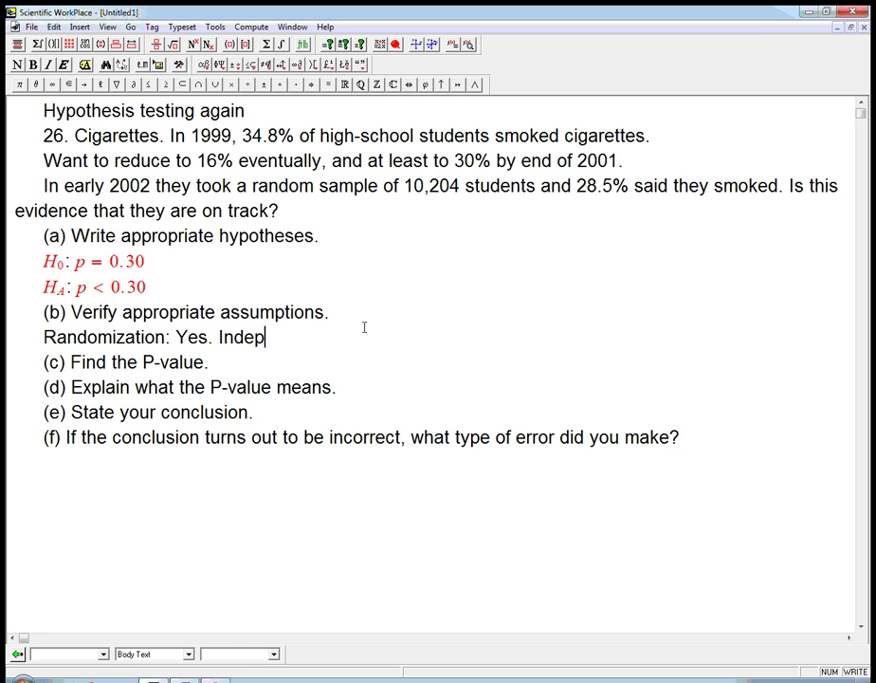
{"action": "type", "text": "endence:"}
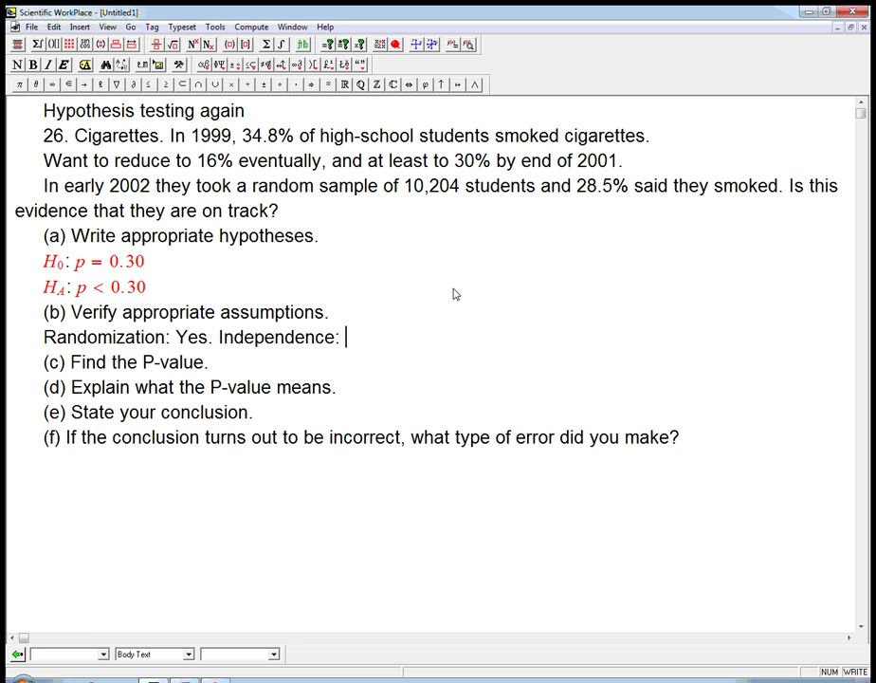
{"action": "type", "text": "OK."}
Add the 10% condition for high-school students and Success/Failure: np,nq >> 10, with 10% in math
{"action": "key", "text": "ctrl+m"}
{"action": "type", "text": "10%"}
{"action": "key", "text": "ctrl+t"}
{"action": "type", "text": "conditio"}
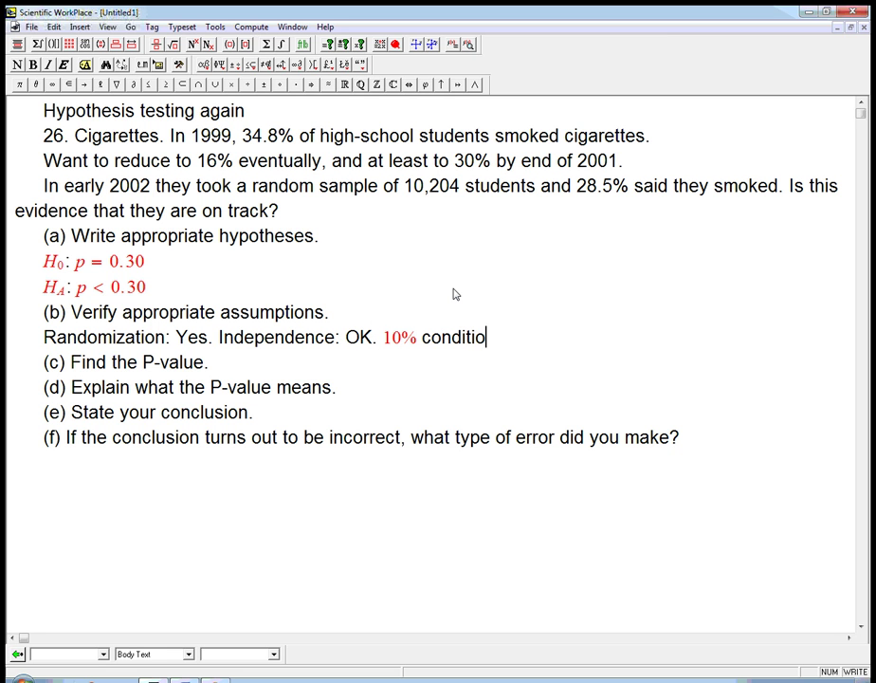
{"action": "type", "text": "n: Not more than %"}
{"action": "key", "text": "BackSpace"}
{"action": "key", "text": "ctrl+m"}
{"action": "type", "text": "10%"}
{"action": "key", "text": "ctrl+t"}
{"action": "type", "text": "of "}
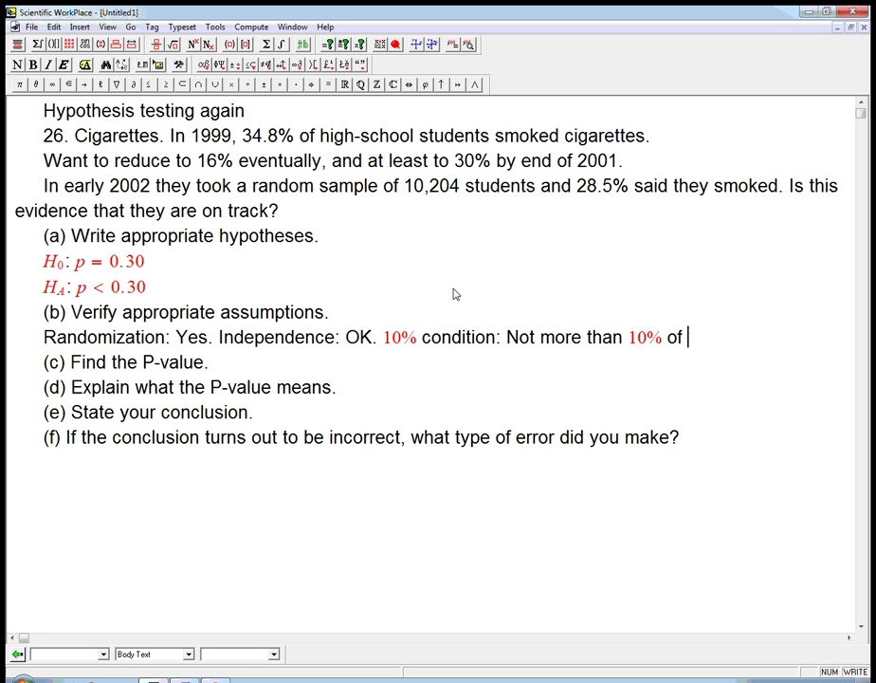
{"action": "type", "text": "all high-sc"}
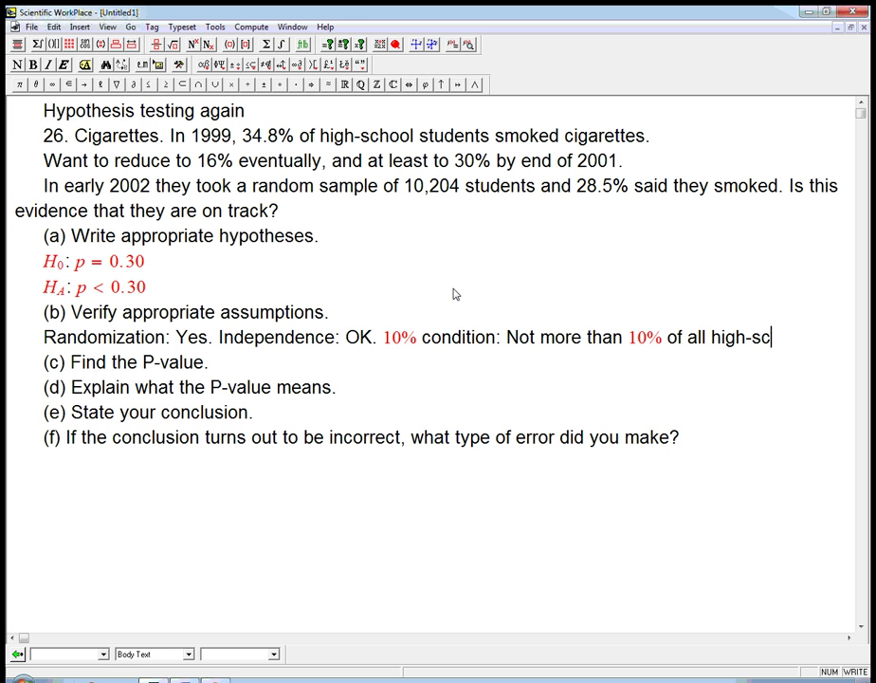
{"action": "type", "text": "hool students. "}
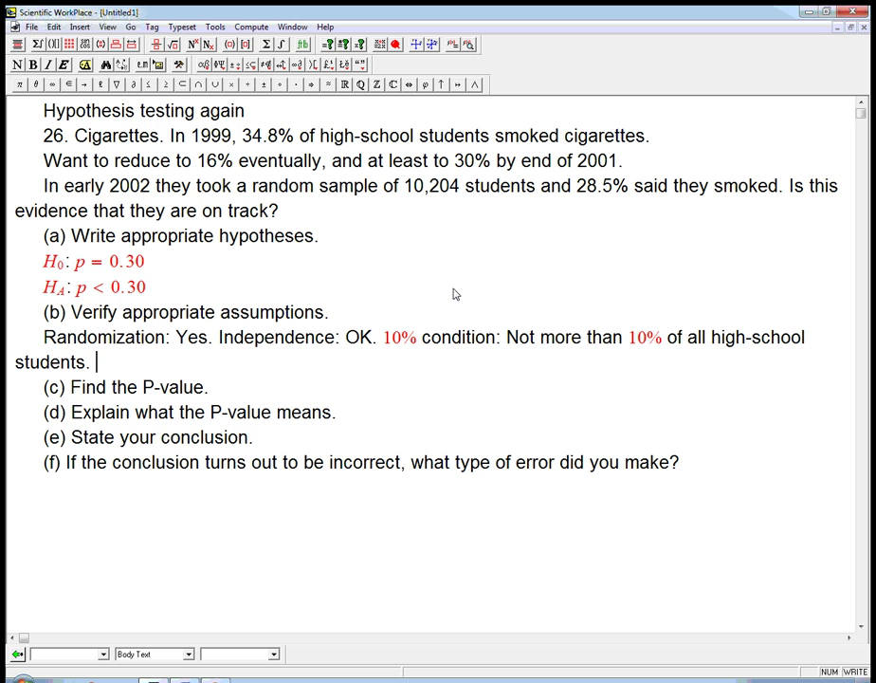
{"action": "type", "text": "Succes"}
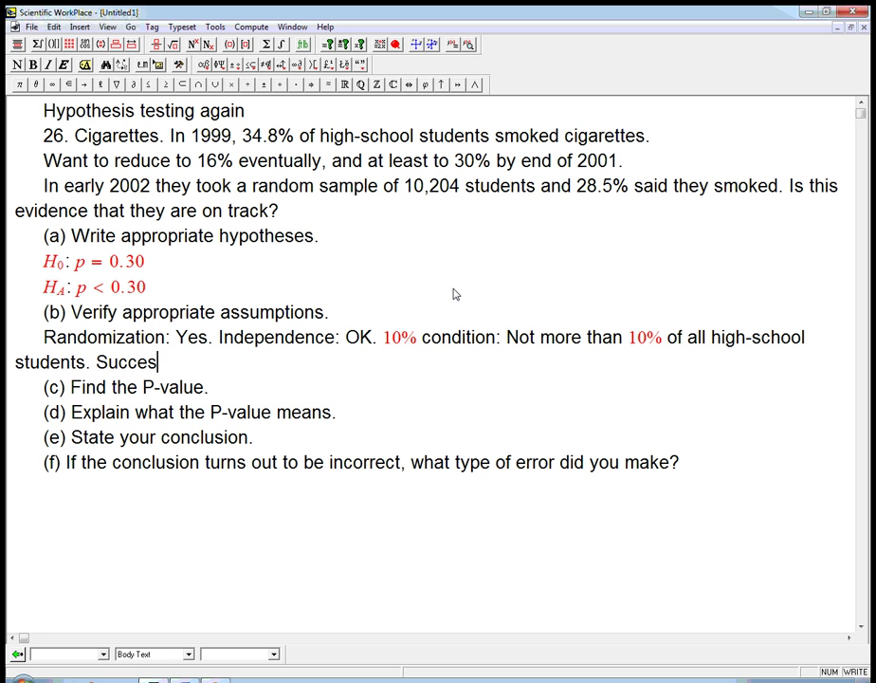
{"action": "type", "text": "s/Failure: "}
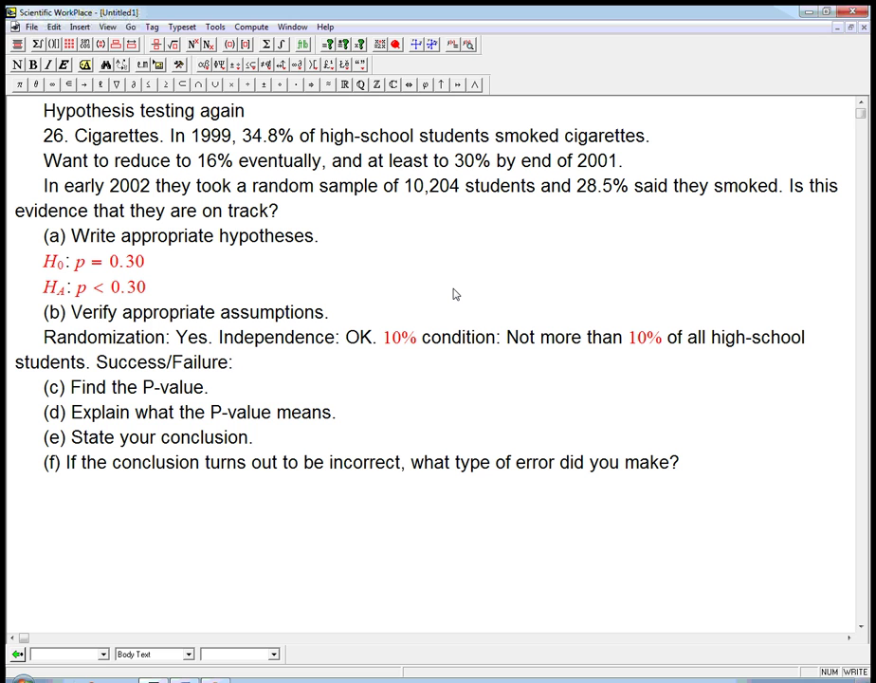
{"action": "type", "text": "np"}
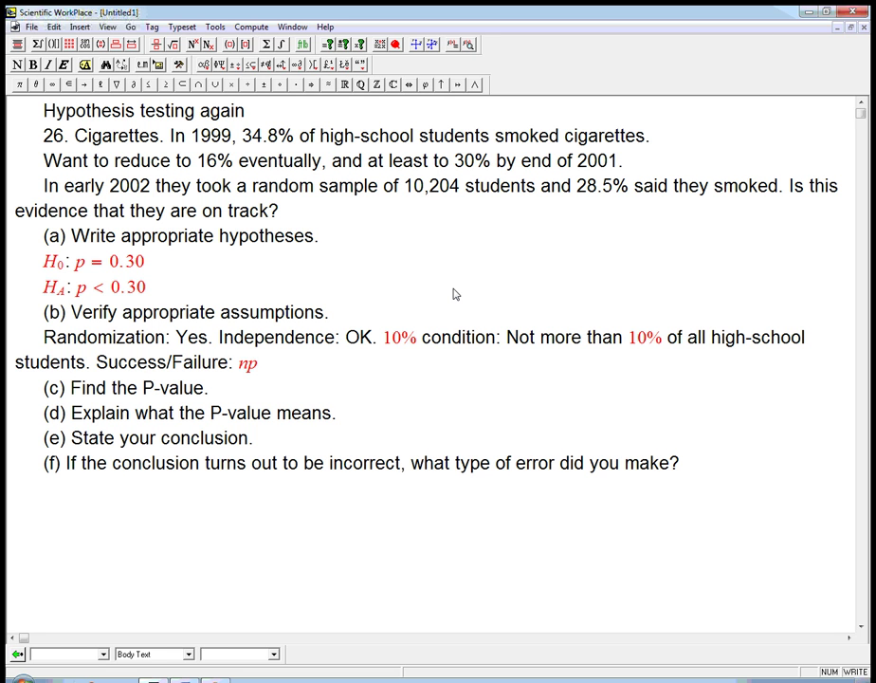
{"action": "type", "text": ",nq >> 10."}
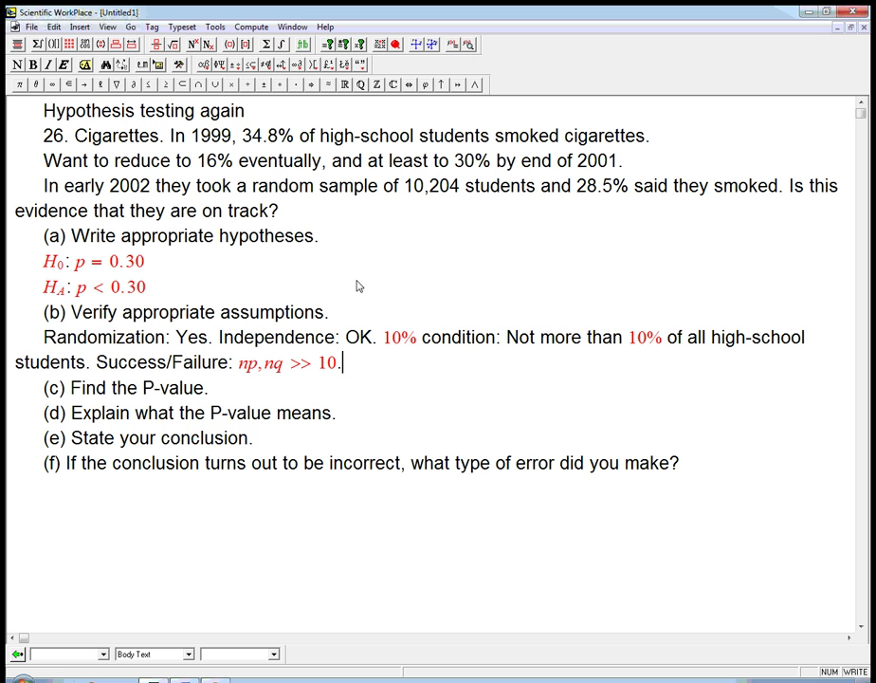
Write 'One-proportion z-test:' on a new line under part (c), with z in math
{"action": "left_click", "coordinate": [214, 388]}
{"action": "key", "text": "Return"}
{"action": "type", "text": "One-proport"}
{"action": "key", "text": "BackSpace"}
{"action": "key", "text": "BackSpace"}
{"action": "type", "text": "ortion"}
{"action": "key", "text": "ctrl+m"}
{"action": "type", "text": "z"}
{"action": "key", "text": "ctrl+t"}
{"action": "type", "text": "-test:"}
Insert a display equation beginning SD(p̂) = with a hat decoration on p
{"action": "key", "text": "ctrl+d"}
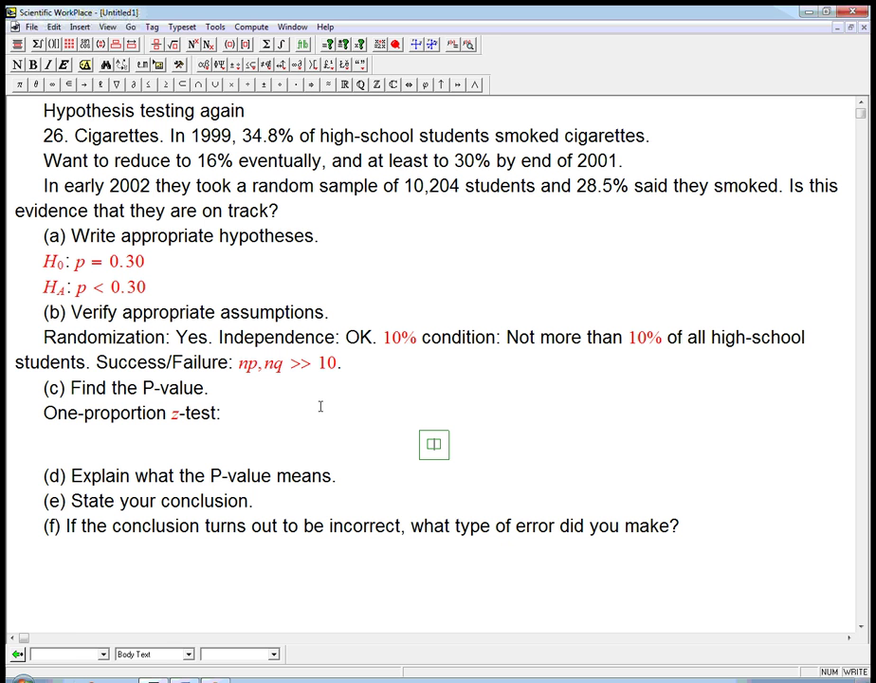
{"action": "type", "text": "SD"}
{"action": "key", "text": "ctrl+9"}
{"action": "type", "text": "p"}
{"action": "key", "text": "shift+Left"}
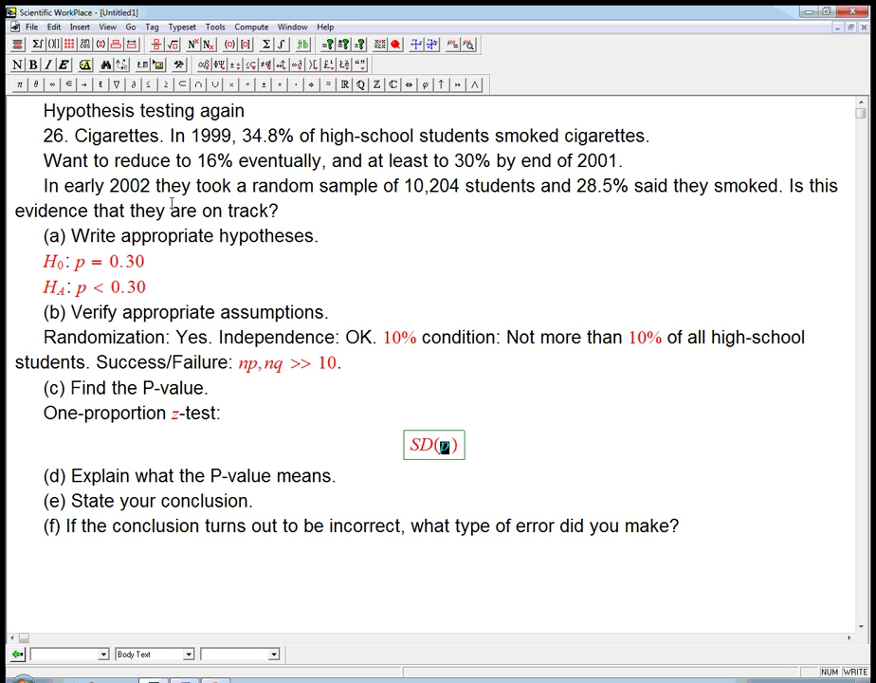
{"action": "left_click", "coordinate": [133, 48]}
{"action": "left_click", "coordinate": [238, 121]}
{"action": "key", "text": "Right"}
{"action": "type", "text": "="}
Continue the equation with √(p₀q₀/n) =
{"action": "key", "text": "ctrl+r"}
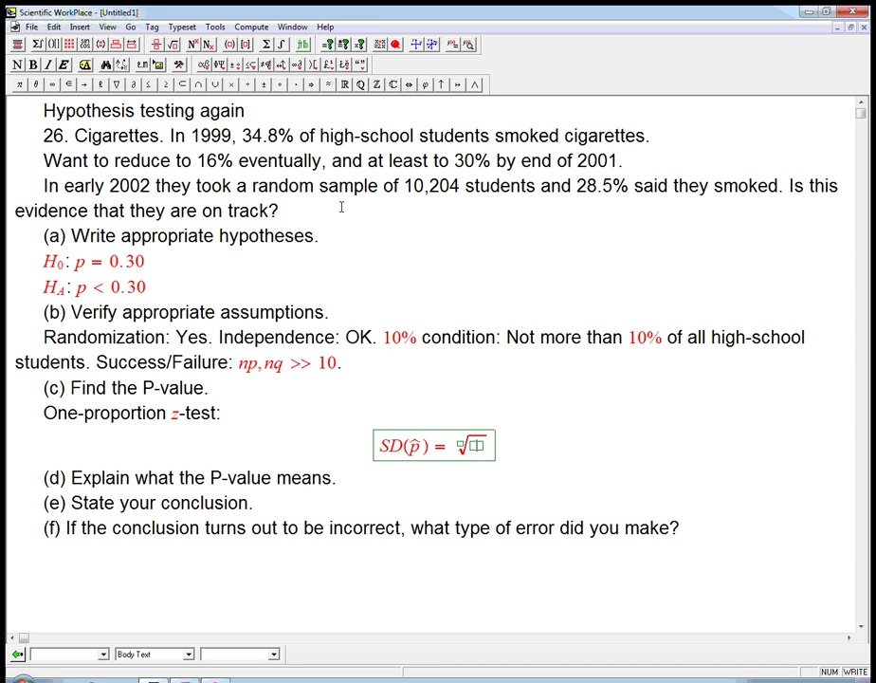
{"action": "key", "text": "ctrl+f"}
{"action": "type", "text": "pq/n"}
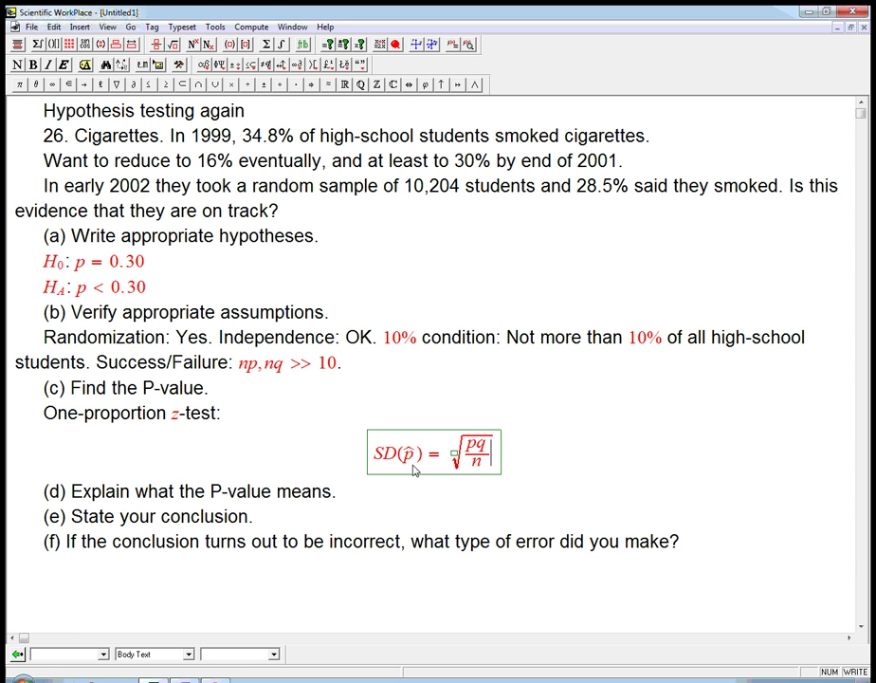
{"action": "left_click", "coordinate": [474, 445]}
{"action": "type", "text": "0"}
{"action": "key", "text": "Right"}
{"action": "key", "text": "ctrl+l"}
{"action": "type", "text": "0"}
{"action": "key", "text": "Right"}
{"action": "type", "text": "="}
Add the substituted radical √((0.30)(0.70)/10204)
{"action": "key", "text": "ctrl+f"}
{"action": "key", "text": "shift+Left"}
{"action": "key", "text": "ctrl+r"}
{"action": "type", "text": "0.30"}
{"action": "key", "text": "shift+Left"}
{"action": "key", "text": "shift+Left"}
{"action": "key", "text": "shift+Left"}
{"action": "key", "text": "shift+Left"}
{"action": "key", "text": "ctrl+9"}
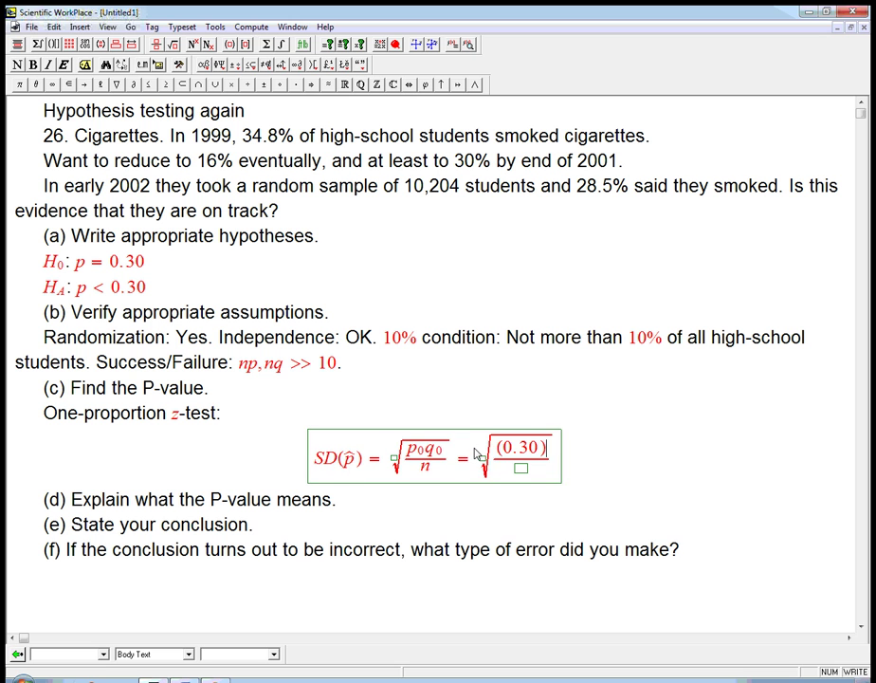
{"action": "key", "text": "ctrl+9"}
{"action": "type", "text": "0.70"}
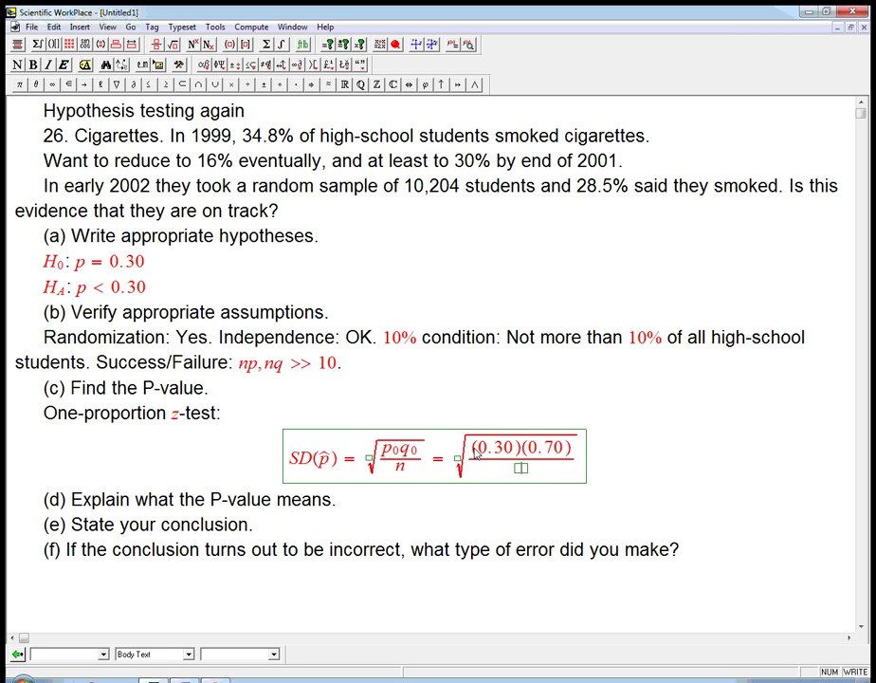
{"action": "key", "text": "Down"}
{"action": "type", "text": "10204"}
Evaluate the radical numerically, giving 4.5365 × 10⁻³
{"action": "key", "text": "Right"}
{"action": "key", "text": "Right"}
{"action": "key", "text": "shift+Left"}
{"action": "key", "text": "ctrl+e"}
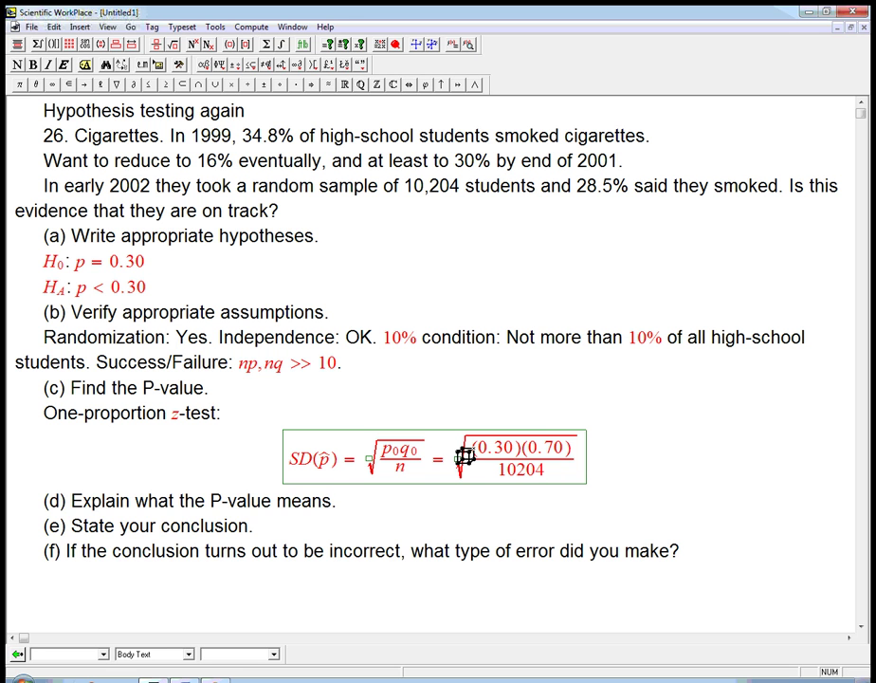
Add a second row '= 0.00454' to the SD equation
{"action": "left_click", "coordinate": [590, 471]}
{"action": "key", "text": "Return"}
{"action": "type", "text": "= 0."}
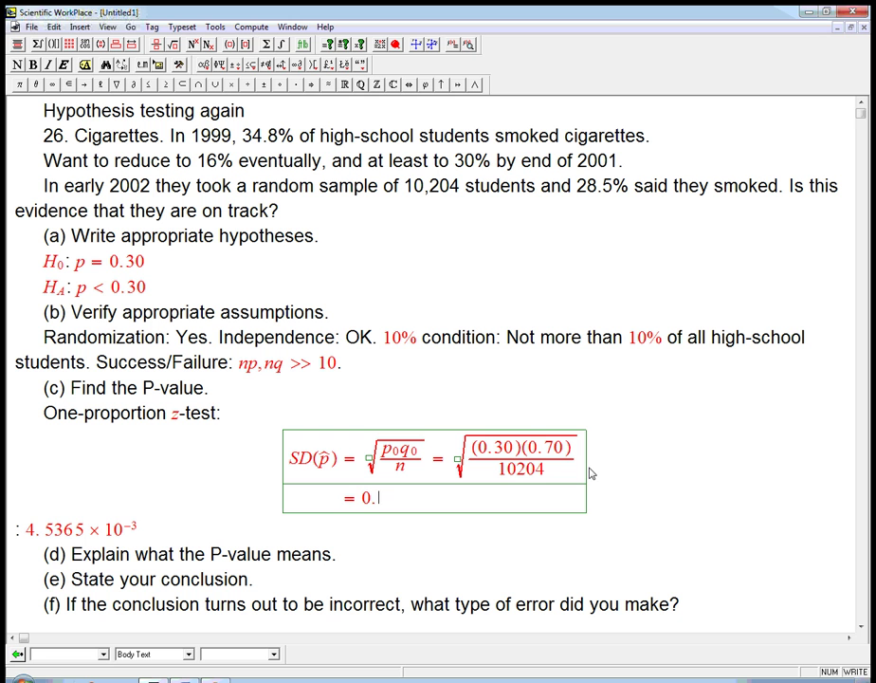
{"action": "type", "text": "00454"}
Begin a third row with μ = 0
{"action": "key", "text": "Return"}
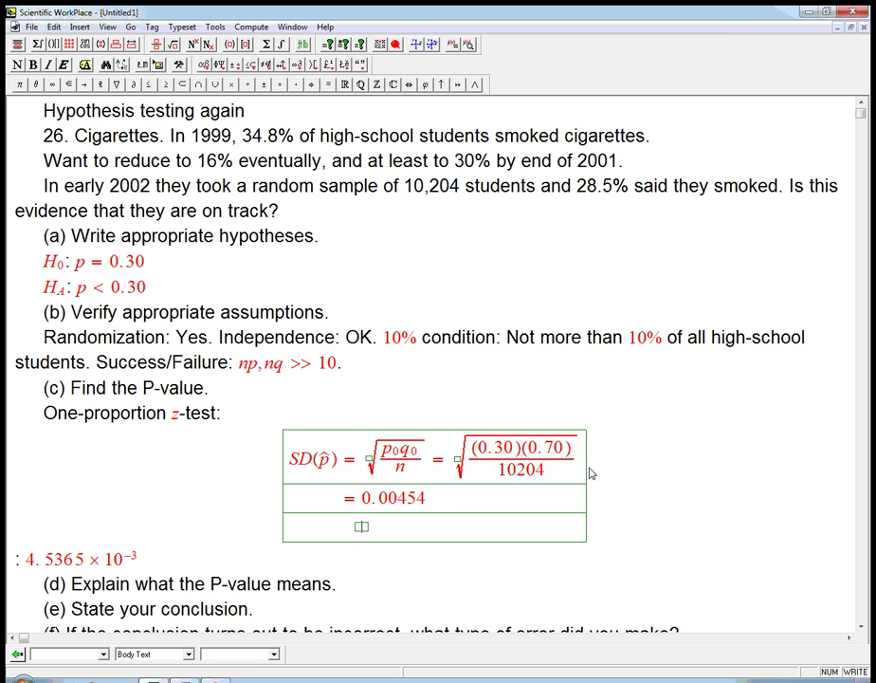
{"action": "key", "text": "ctrl+t"}
{"action": "type", "text": "Man"}
{"action": "key", "text": "BackSpace"}
{"action": "key", "text": "BackSpace"}
{"action": "key", "text": "BackSpace"}
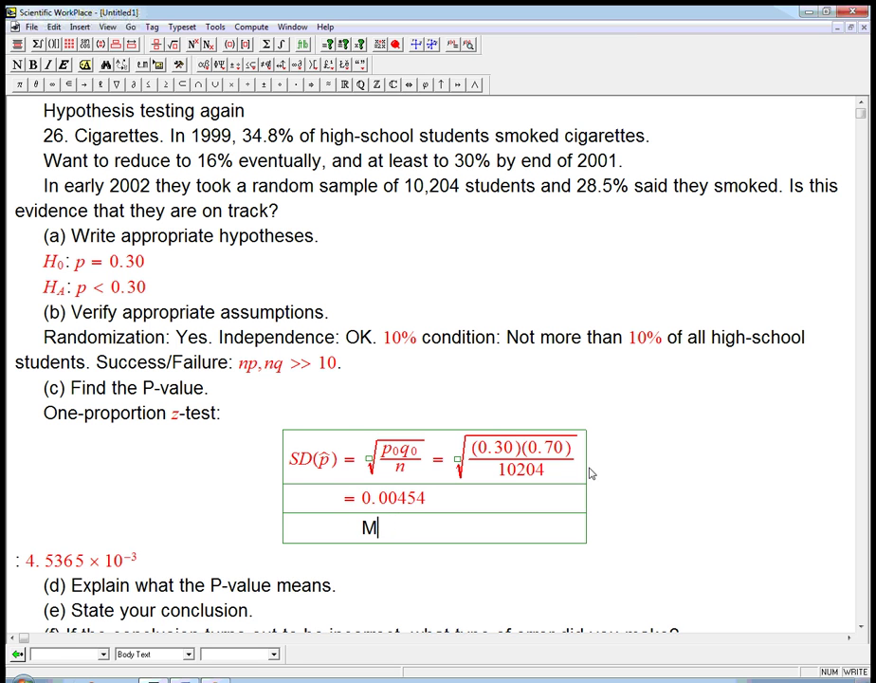
{"action": "key", "text": "ctrl+g"}
{"action": "type", "text": "m"}
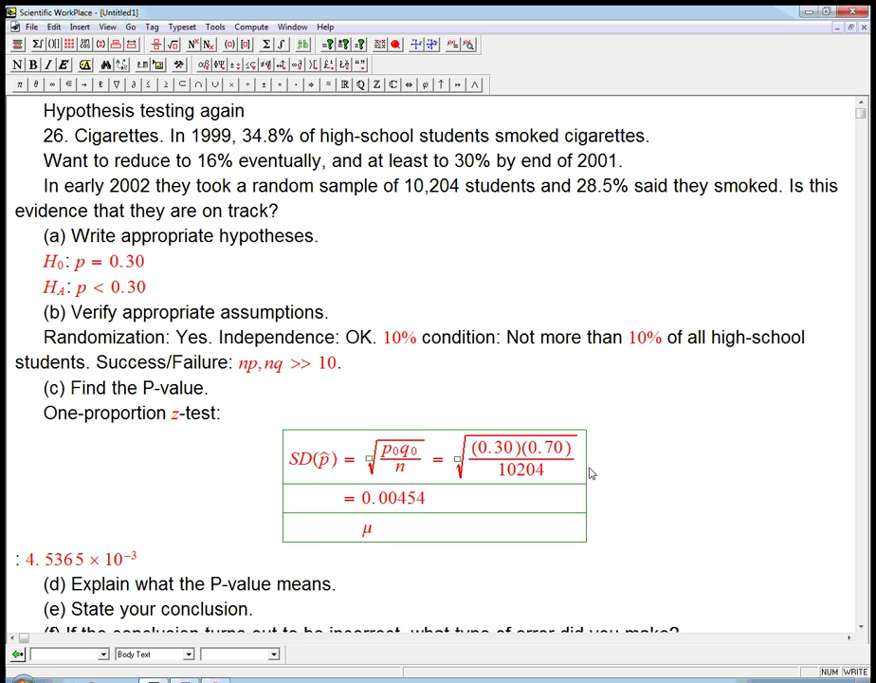